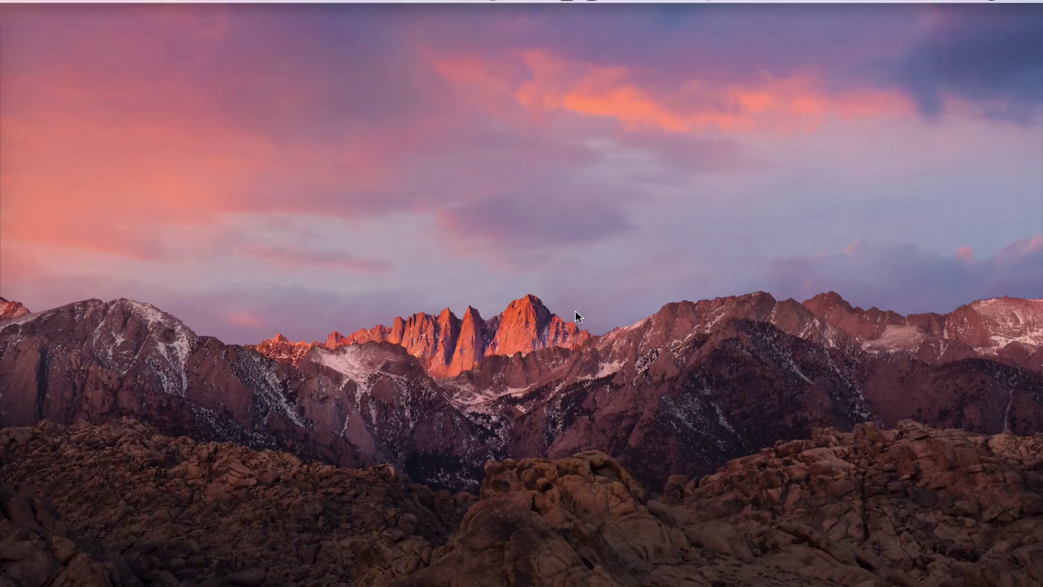
Step: Search the App Store for 'maxthon' and open the Maxthon5 Browser product page
{"action": "key", "text": "F4"}
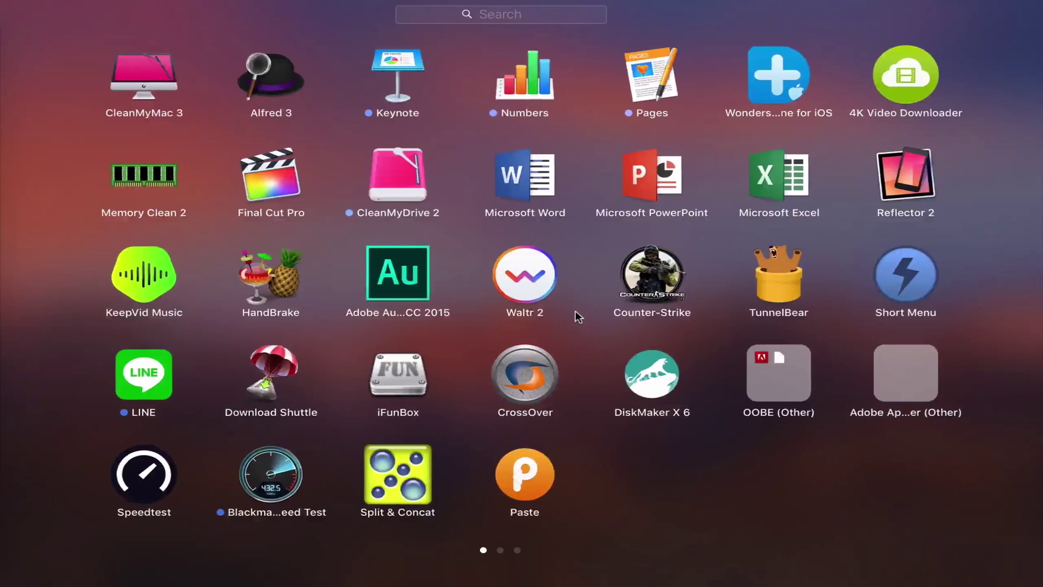
{"action": "scroll", "coordinate": [575, 311], "scroll_direction": "right", "scroll_amount": 3}
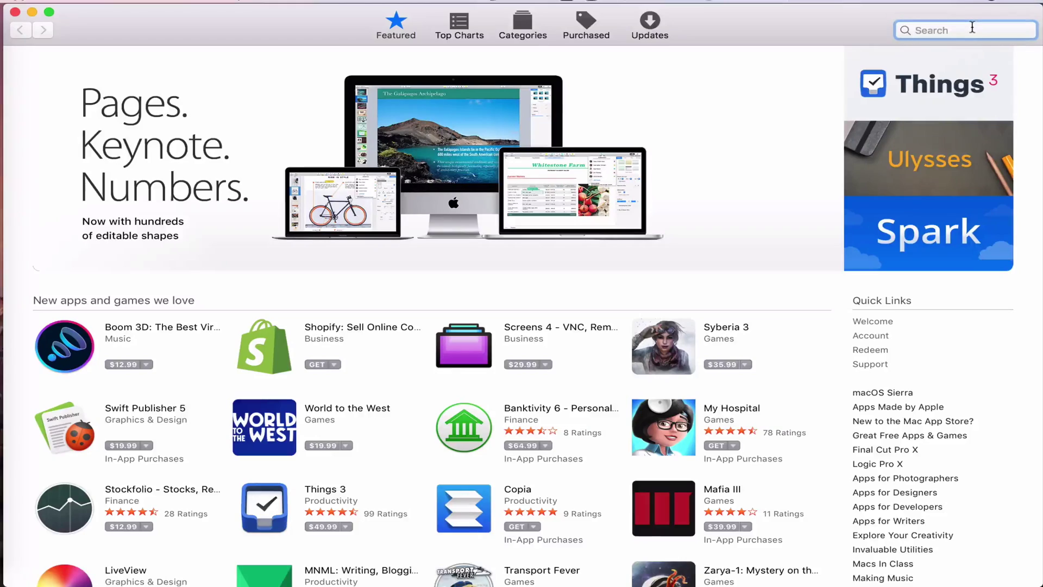
{"action": "type", "text": "maxthon"}
{"action": "key", "text": "Return"}
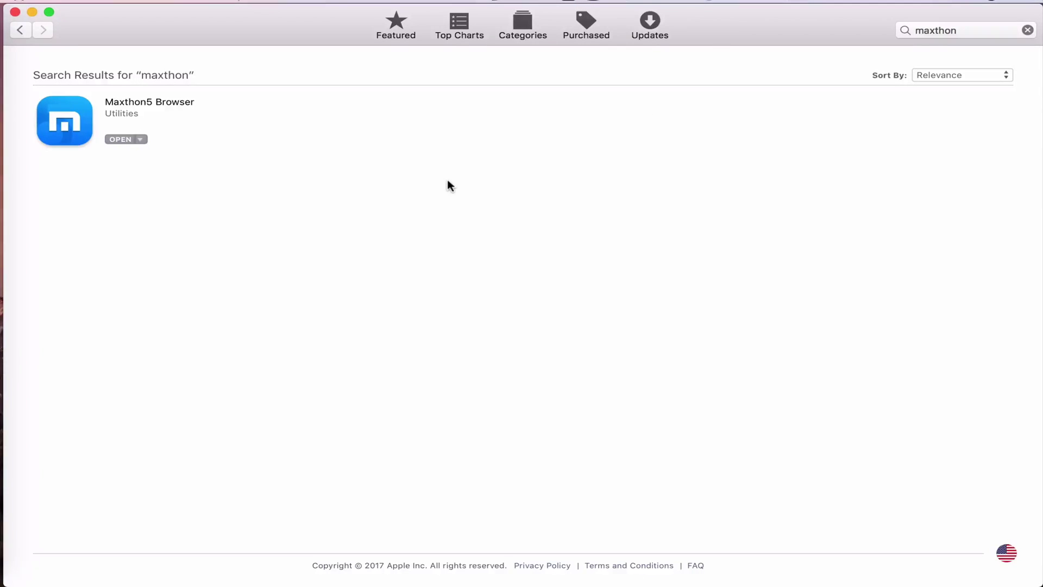
{"action": "left_click", "coordinate": [166, 101]}
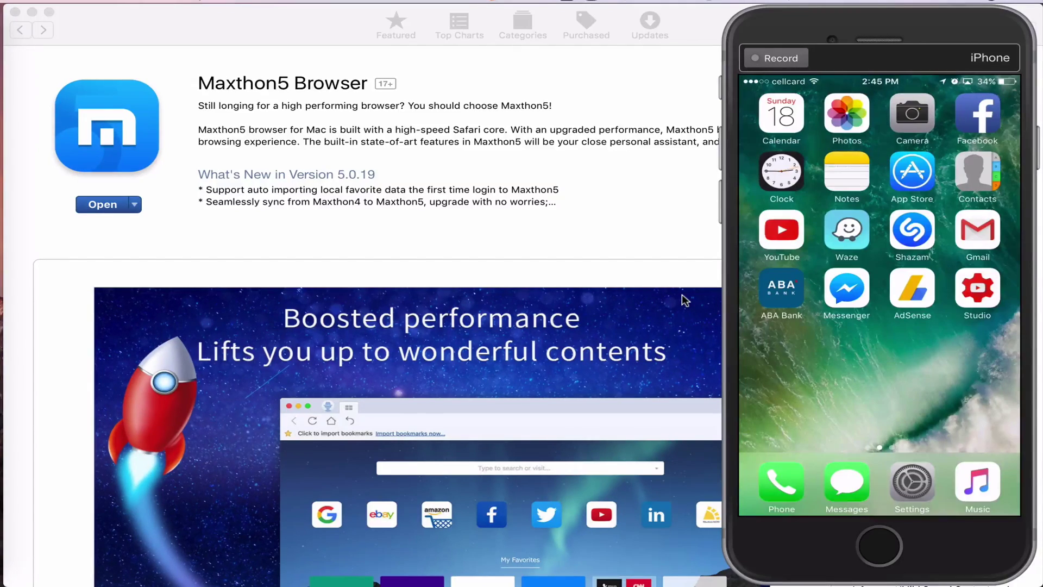
Step: Launch Maxthon5 Browser, go to Amazon and open the pet car bench seat cover product
{"action": "key", "text": "F4"}
{"action": "scroll", "coordinate": [485, 484], "scroll_direction": "right", "scroll_amount": 5}
{"action": "left_click", "coordinate": [132, 468]}
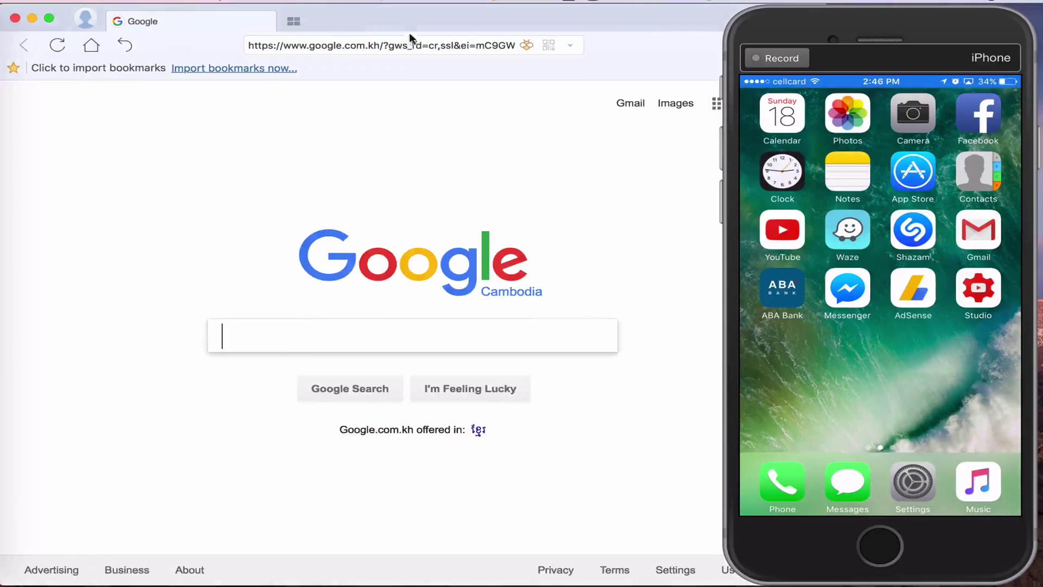
{"action": "left_click", "coordinate": [417, 46]}
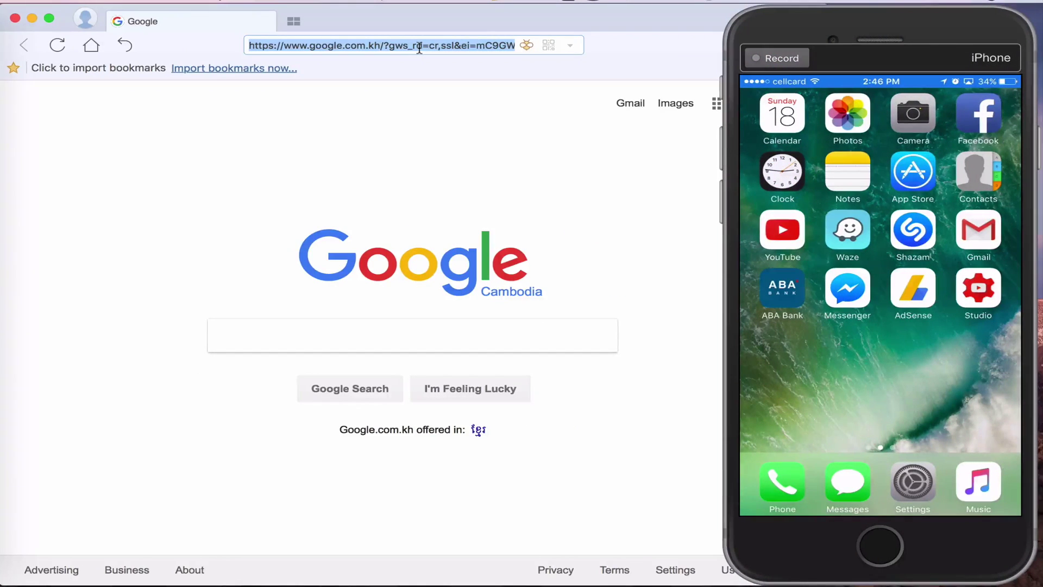
{"action": "type", "text": "amazon.com/"}
{"action": "key", "text": "Return"}
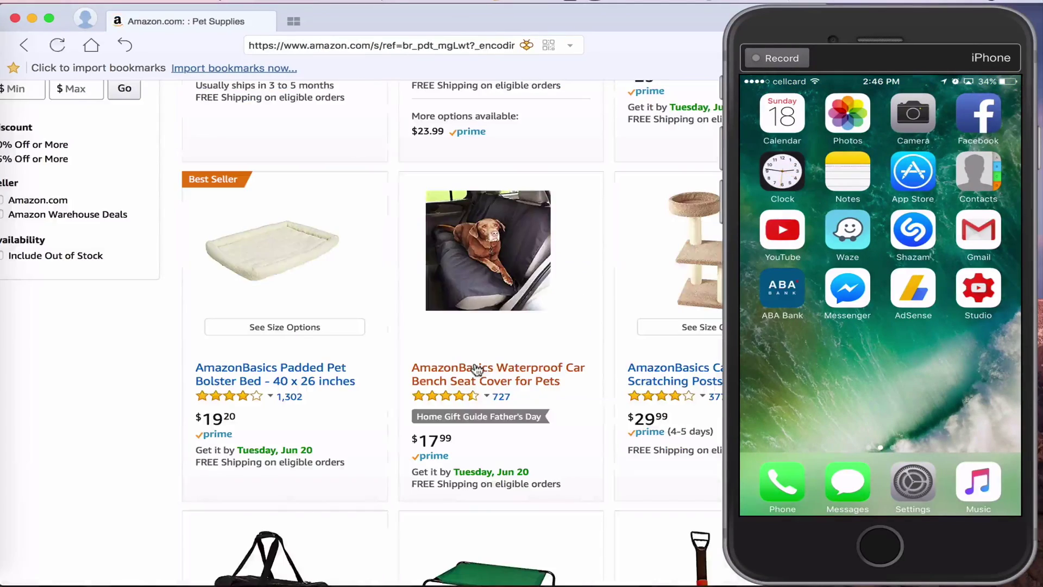
{"action": "left_click", "coordinate": [475, 365]}
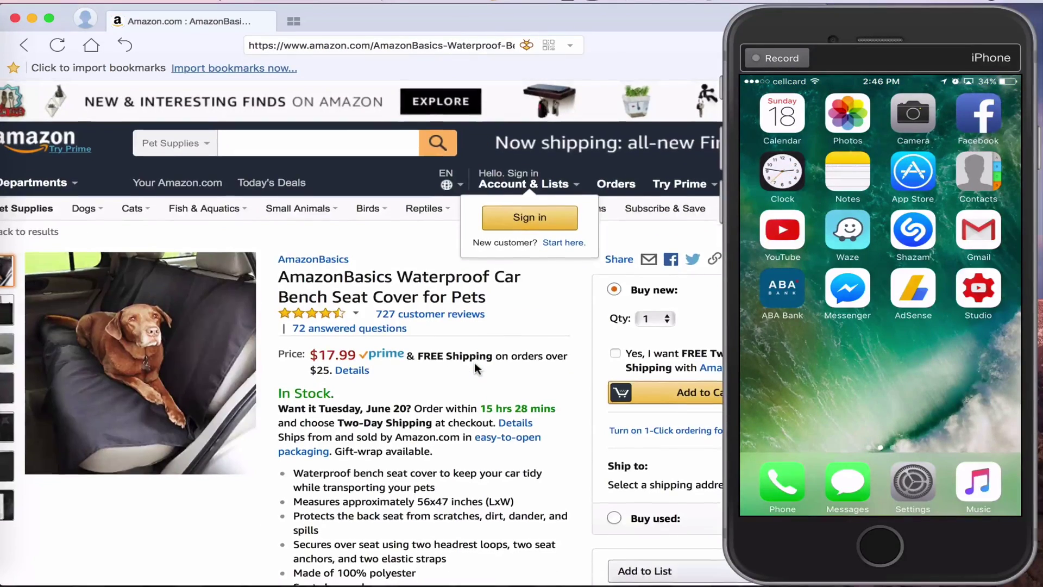
Step: Select the seat cover page's address and show its QR code
{"action": "scroll", "coordinate": [474, 363], "scroll_direction": "right", "scroll_amount": 2}
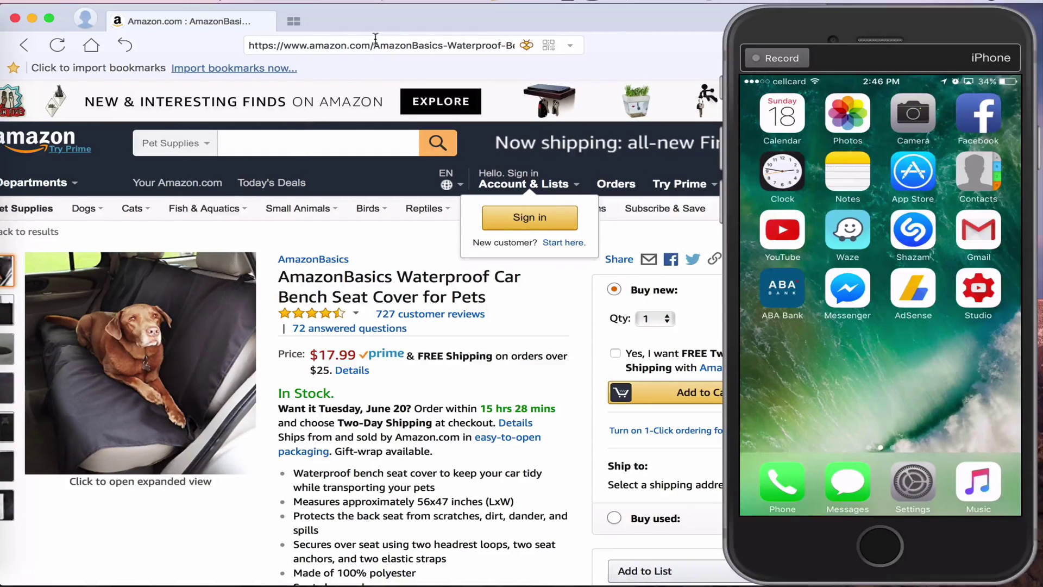
{"action": "left_click", "coordinate": [408, 48]}
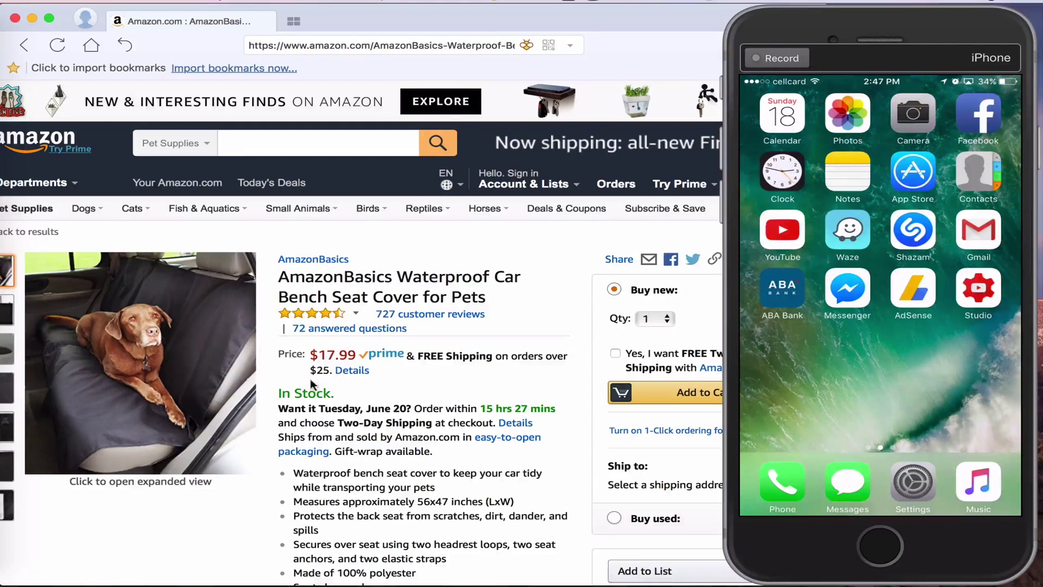
{"action": "mouse_move", "coordinate": [280, 316]}
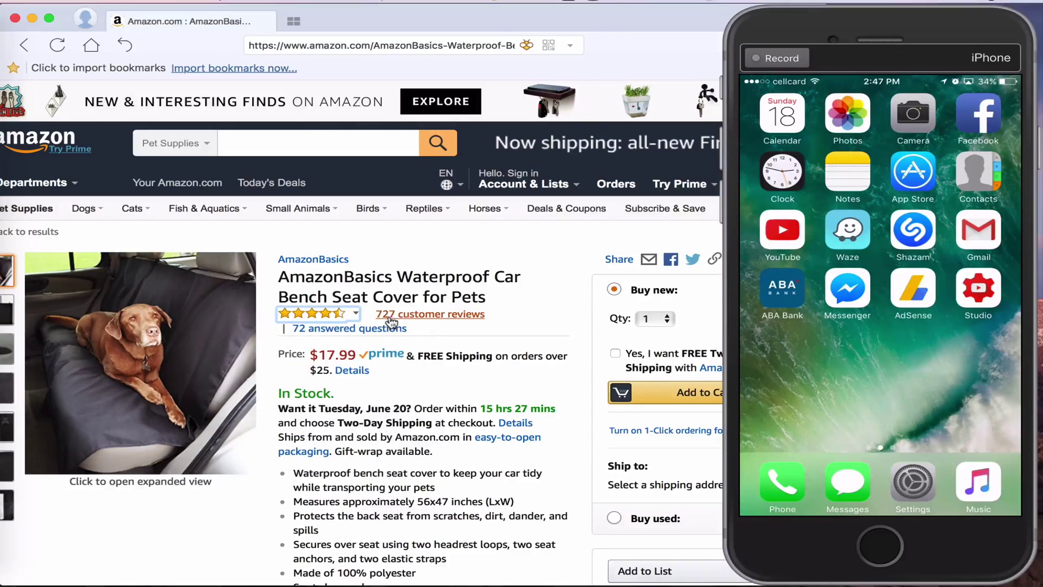
{"action": "left_click", "coordinate": [403, 43]}
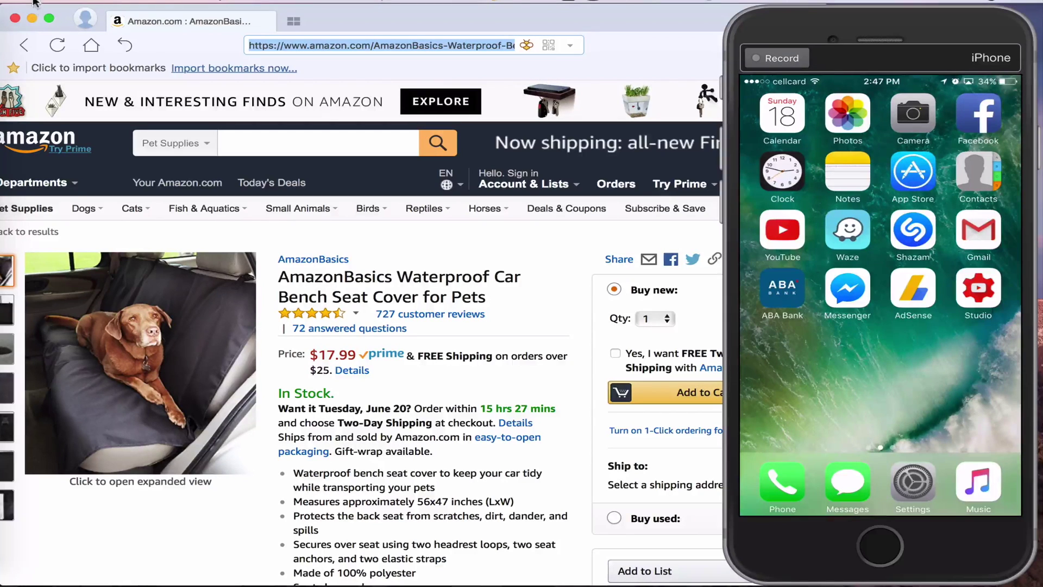
{"action": "left_click", "coordinate": [548, 45]}
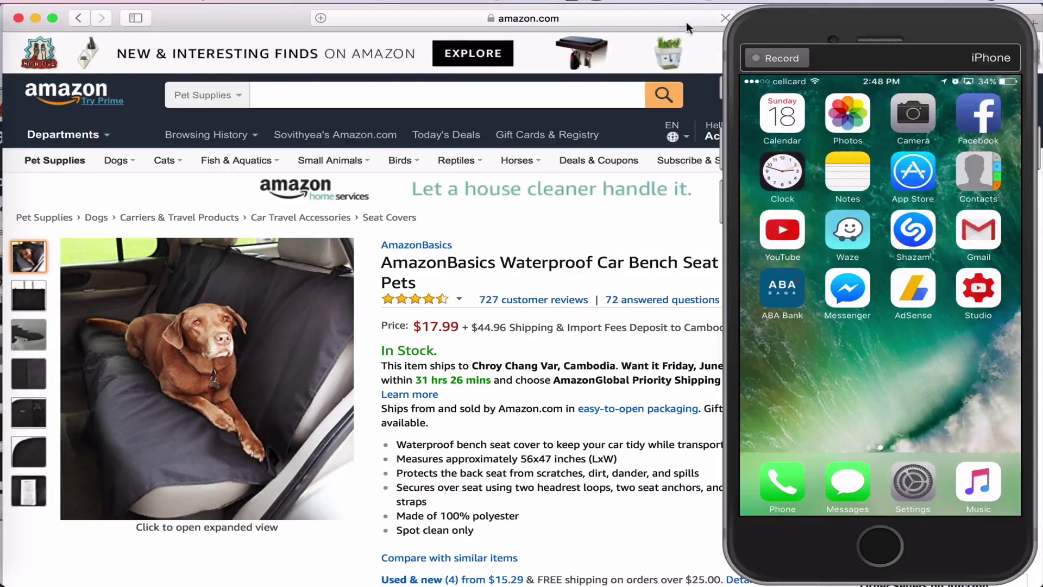
Step: Return to the Maxthon seat cover page and display its QR code for the iPhone to scan
{"action": "left_click", "coordinate": [16, 508]}
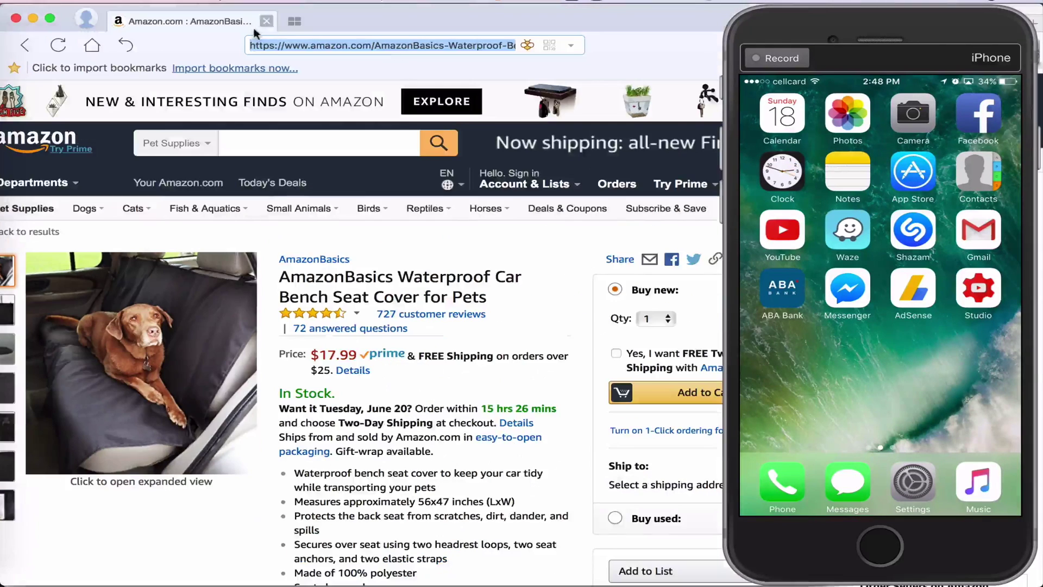
{"action": "left_click", "coordinate": [549, 46]}
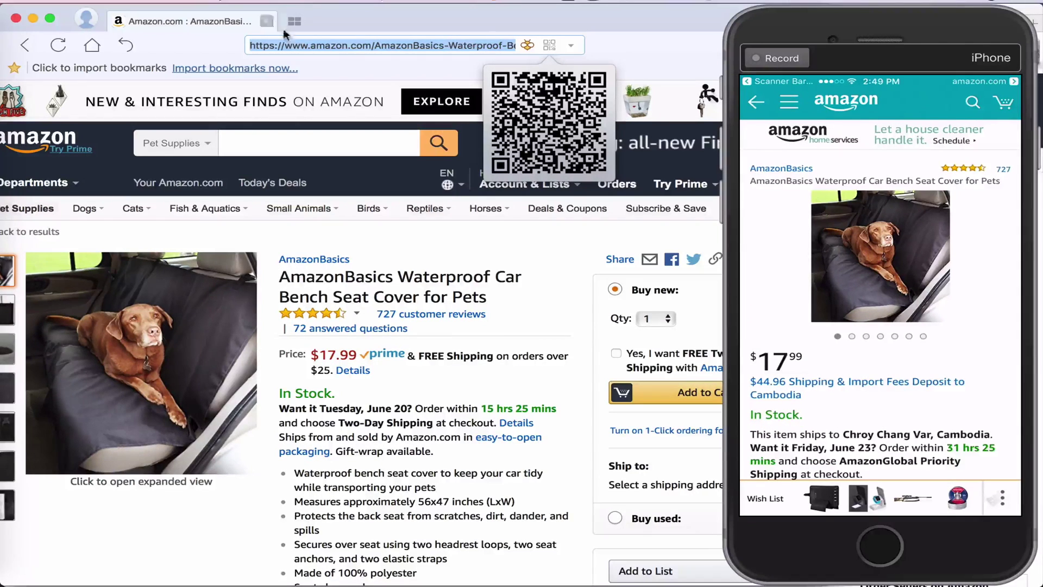
Step: Go to AliExpress and search for 'men watch'
{"action": "type", "text": "aliexpress.com/"}
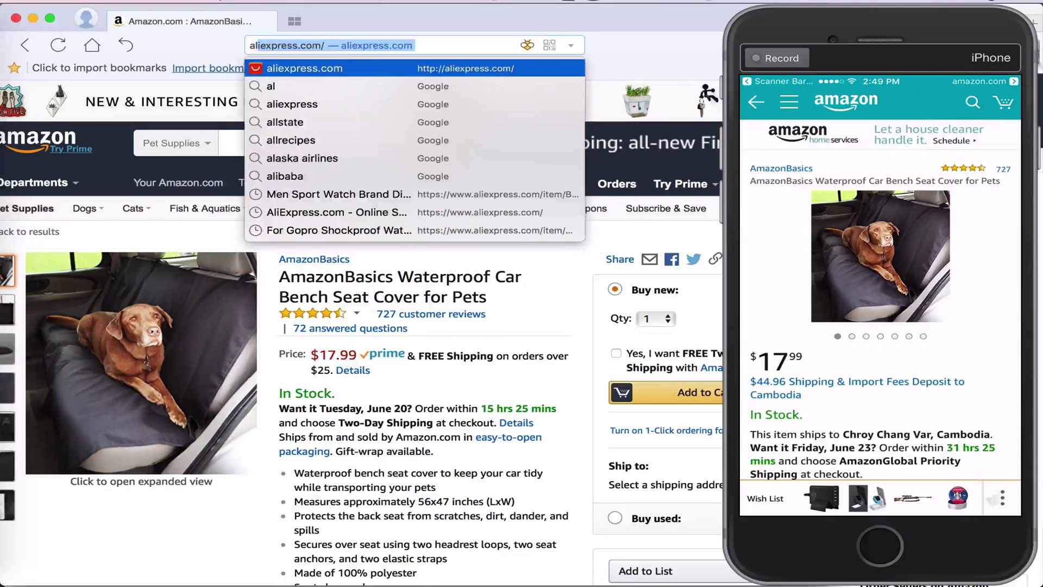
{"action": "key", "text": "Return"}
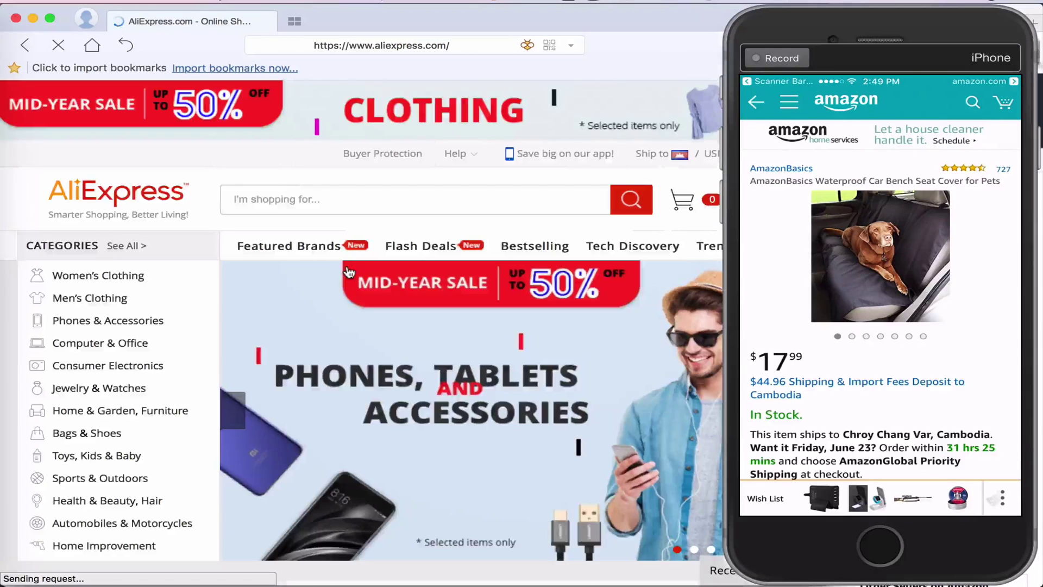
{"action": "scroll", "coordinate": [353, 275], "scroll_direction": "down", "scroll_amount": 2}
{"action": "scroll", "coordinate": [359, 279], "scroll_direction": "up", "scroll_amount": 2}
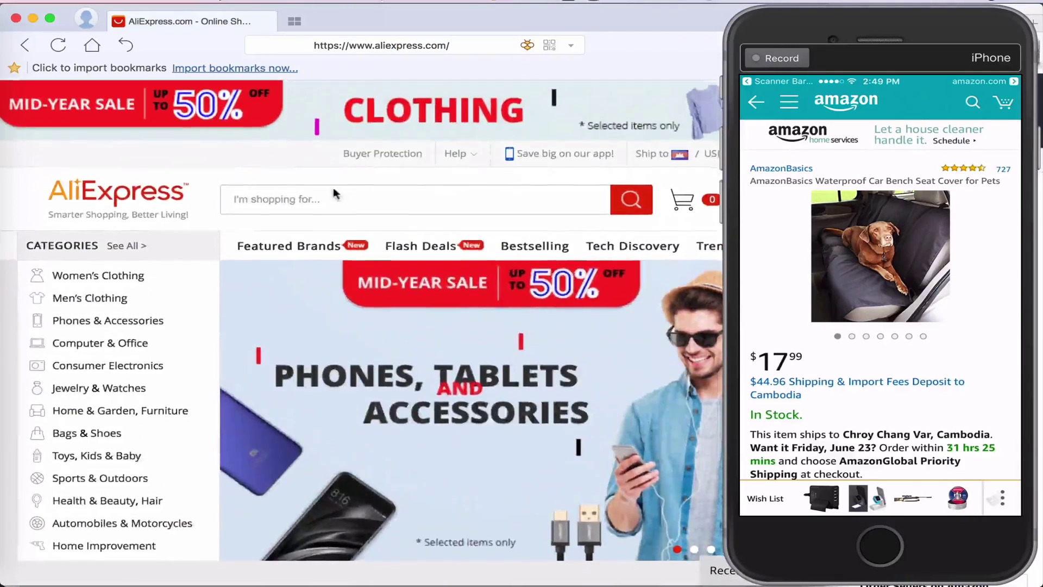
{"action": "left_click", "coordinate": [336, 200]}
{"action": "type", "text": "men w"}
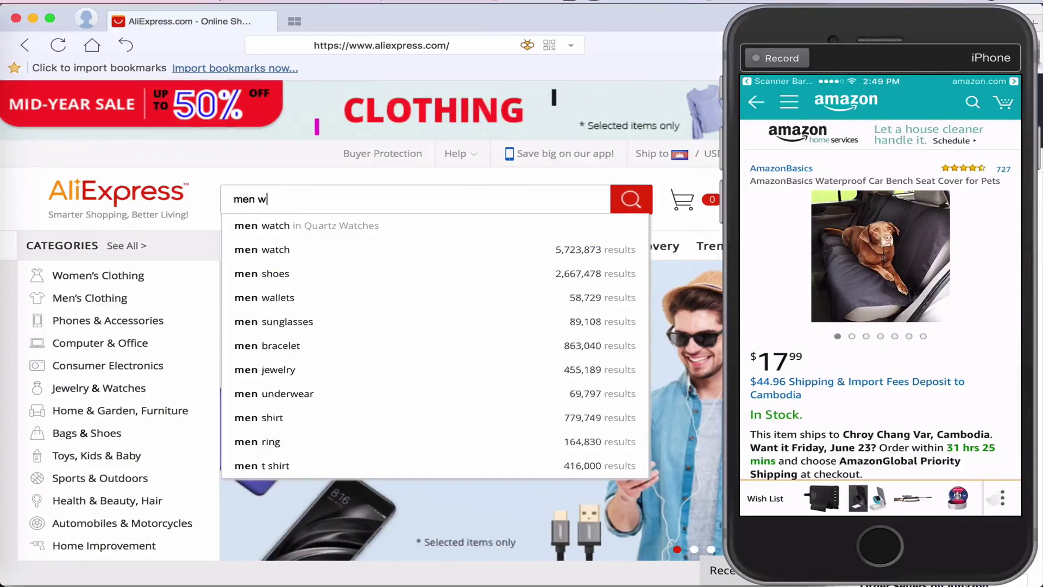
{"action": "type", "text": "atch"}
{"action": "key", "text": "Return"}
{"action": "scroll", "coordinate": [364, 354], "scroll_direction": "down", "scroll_amount": 10}
{"action": "scroll", "coordinate": [363, 354], "scroll_direction": "down", "scroll_amount": 15}
{"action": "scroll", "coordinate": [365, 356], "scroll_direction": "up", "scroll_amount": 3}
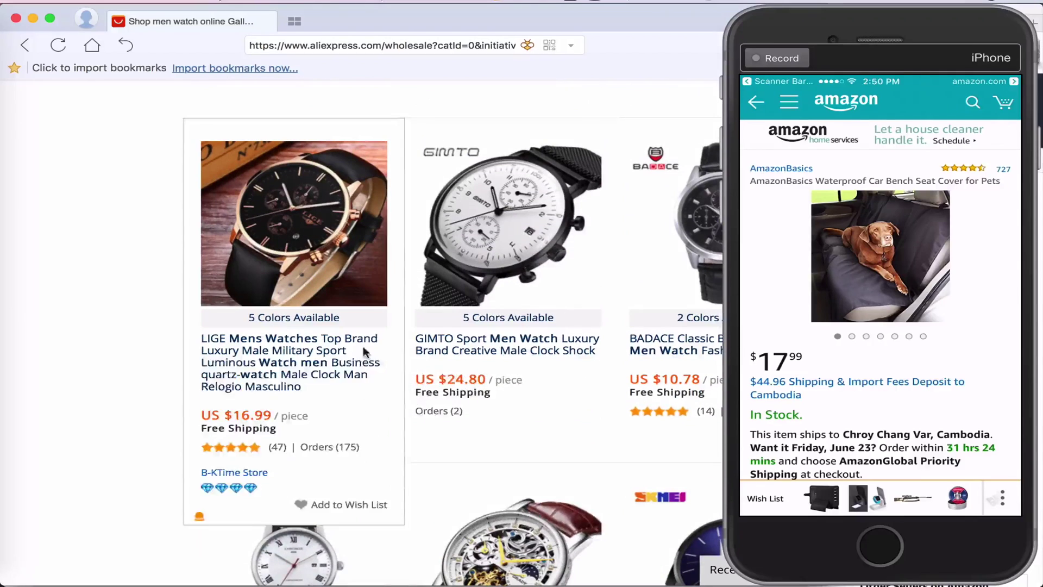
Step: Open the GIMTO Sport Men Watch listing and show its QR code
{"action": "left_click", "coordinate": [512, 213]}
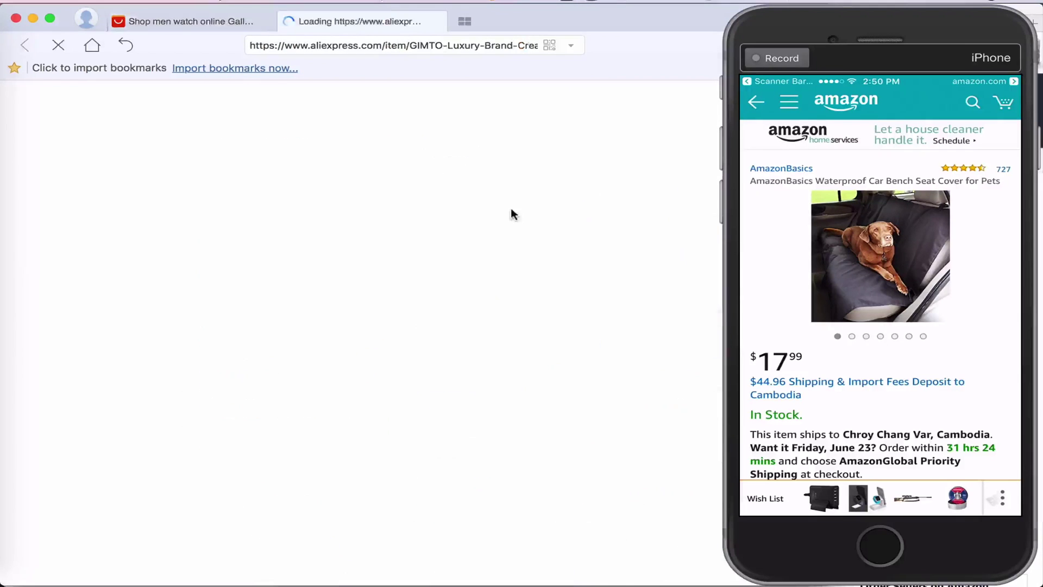
{"action": "scroll", "coordinate": [510, 207], "scroll_direction": "down", "scroll_amount": 3}
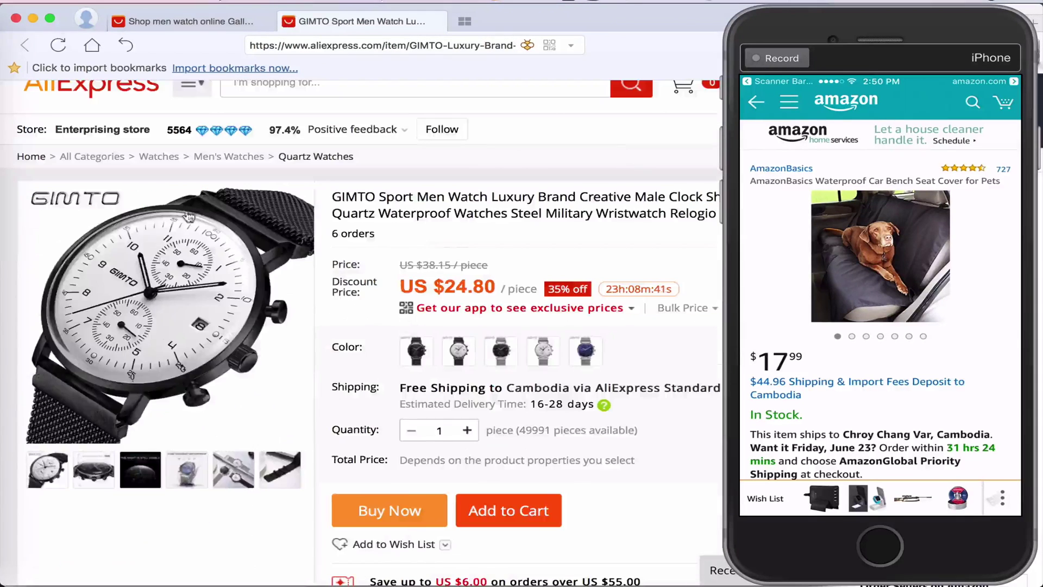
{"action": "scroll", "coordinate": [290, 296], "scroll_direction": "up", "scroll_amount": 2}
{"action": "left_click", "coordinate": [505, 45]}
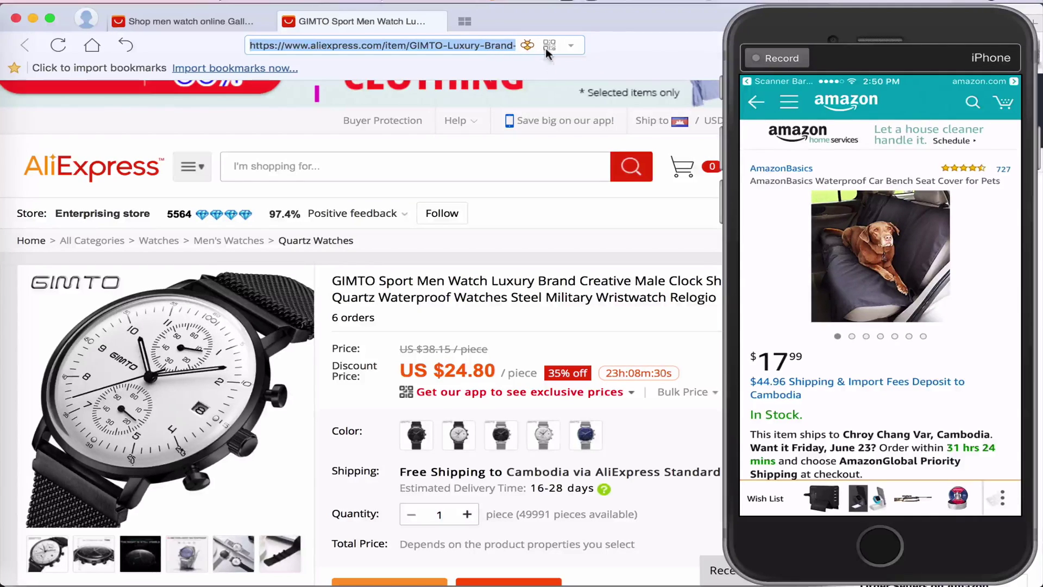
{"action": "left_click", "coordinate": [546, 48]}
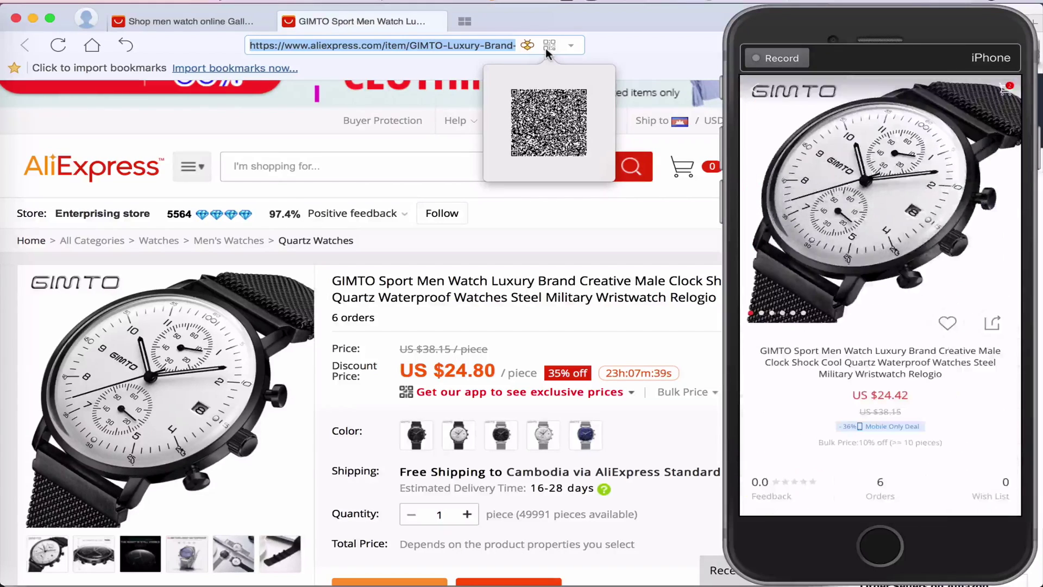
Step: Load the eBay Fujifilm Instax Mini 70 page from the 'e' suggestion and share it via QR code
{"action": "left_click", "coordinate": [497, 45]}
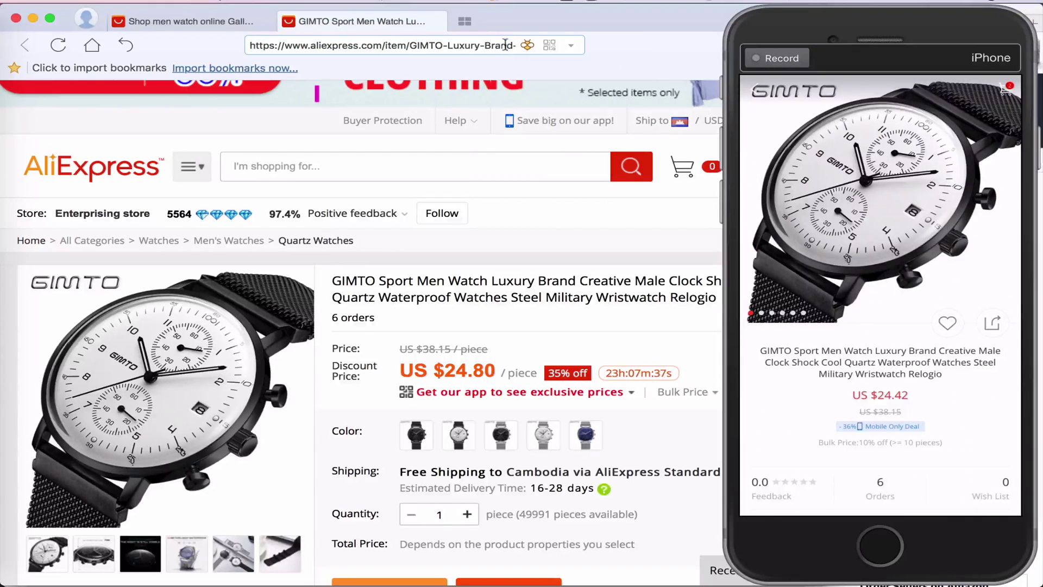
{"action": "key", "text": "super+a"}
{"action": "key", "text": "BackSpace"}
{"action": "type", "text": "e"}
{"action": "key", "text": "Return"}
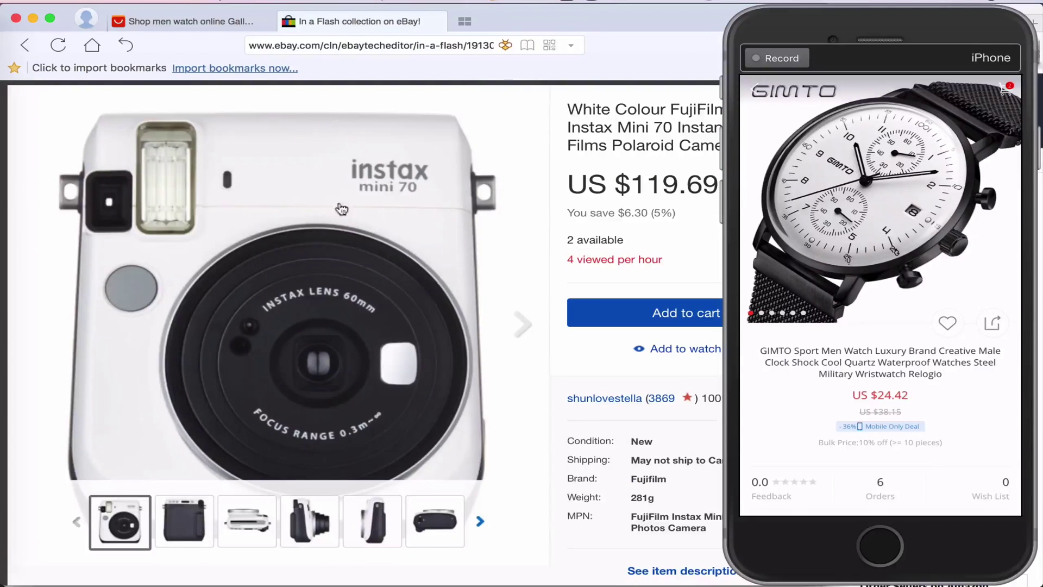
{"action": "mouse_move", "coordinate": [544, 43]}
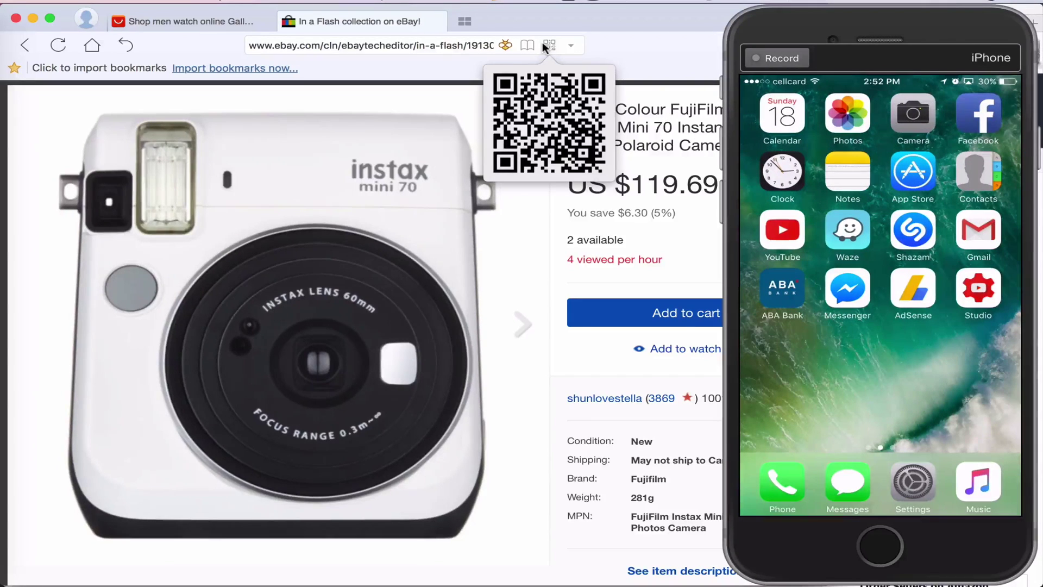
{"action": "left_click", "coordinate": [380, 45]}
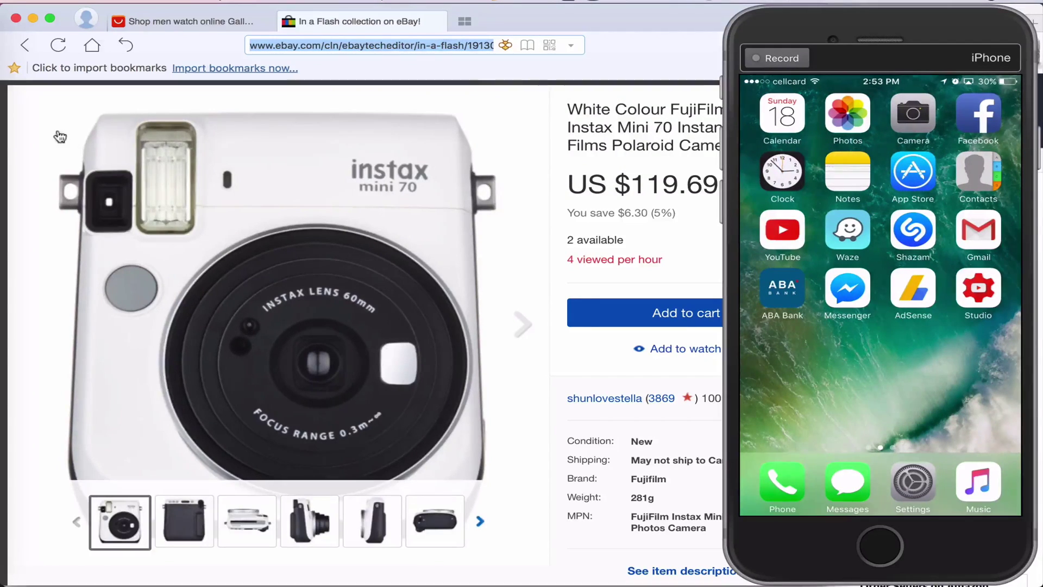
Step: In Safari, open the B&H Tascam VL-S5 monitor page from Frequently Visited and copy its address
{"action": "left_click", "coordinate": [13, 119]}
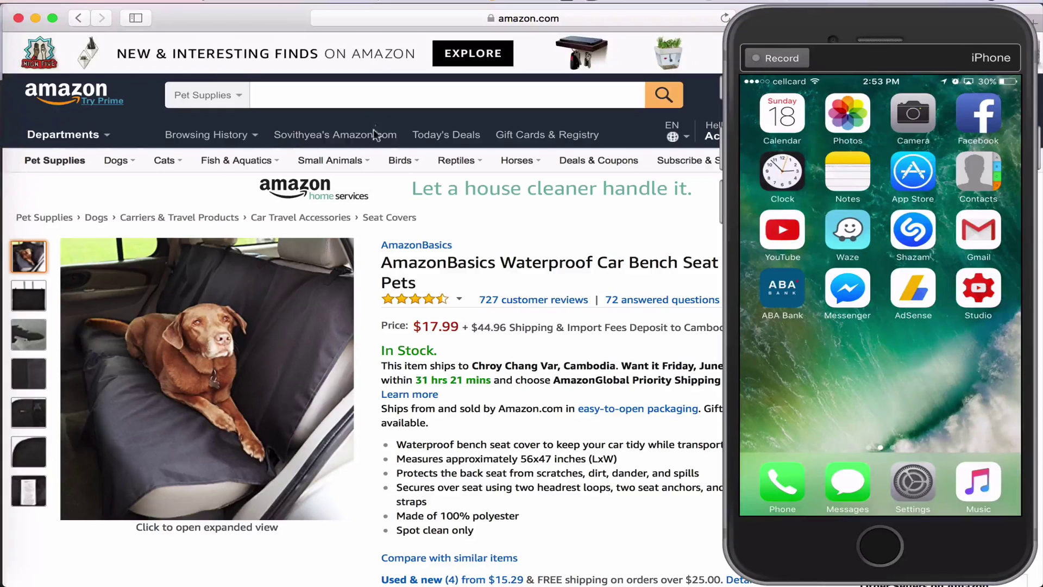
{"action": "left_click", "coordinate": [372, 20]}
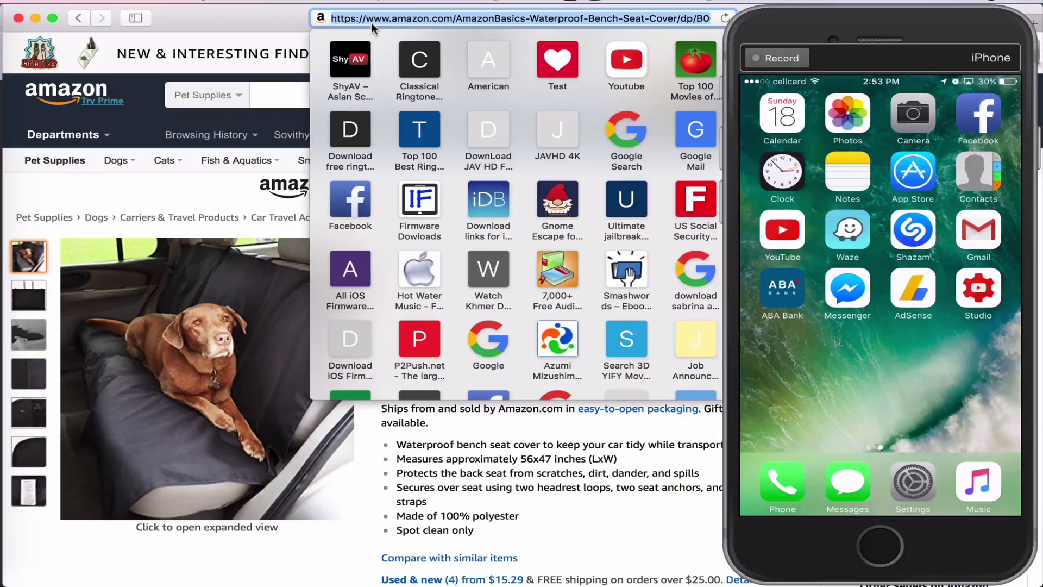
{"action": "scroll", "coordinate": [694, 281], "scroll_direction": "down", "scroll_amount": 10}
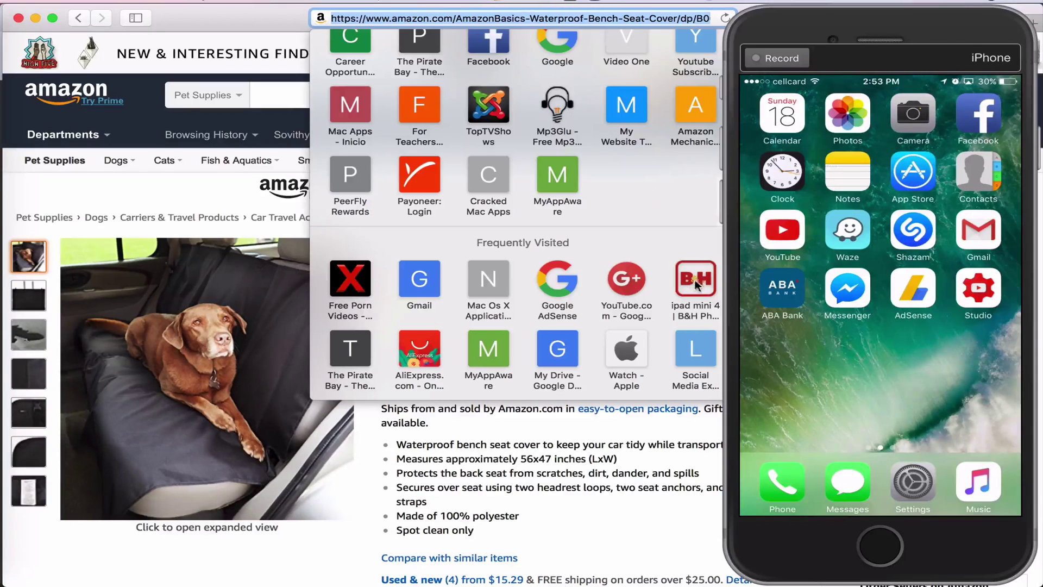
{"action": "left_click", "coordinate": [697, 284]}
{"action": "left_click", "coordinate": [441, 334]}
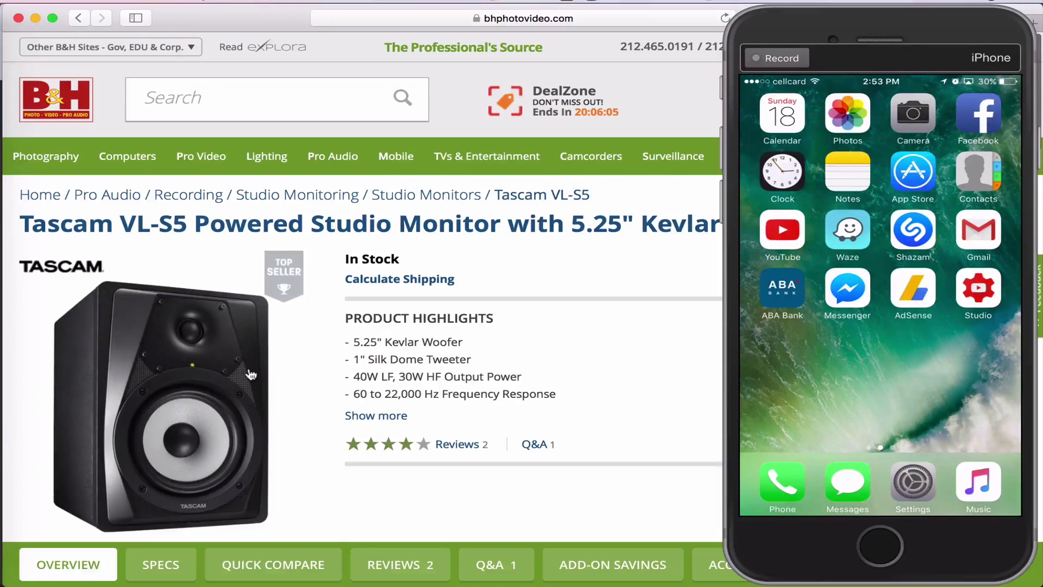
{"action": "mouse_move", "coordinate": [358, 168]}
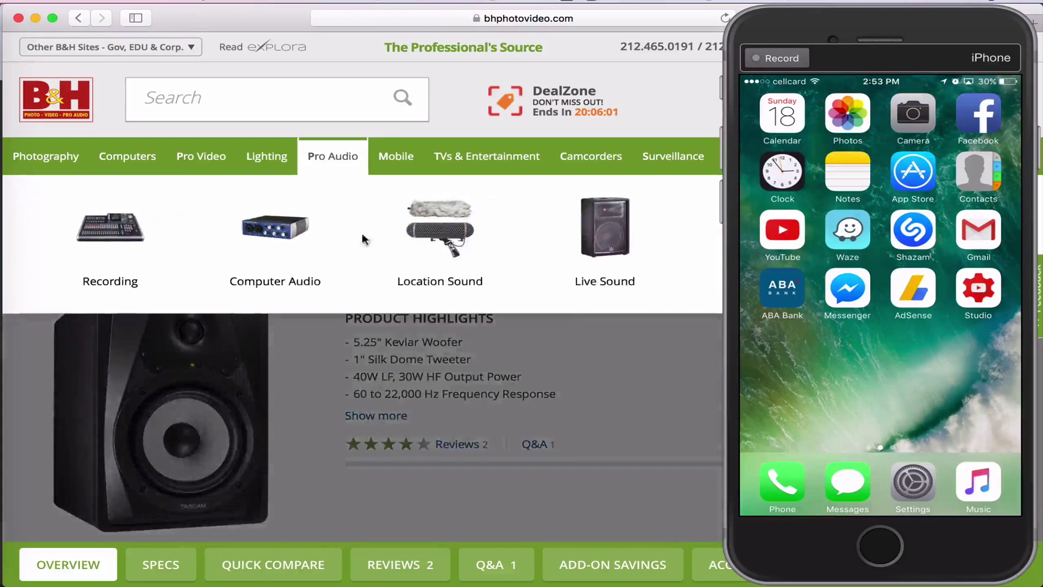
{"action": "left_click", "coordinate": [420, 19]}
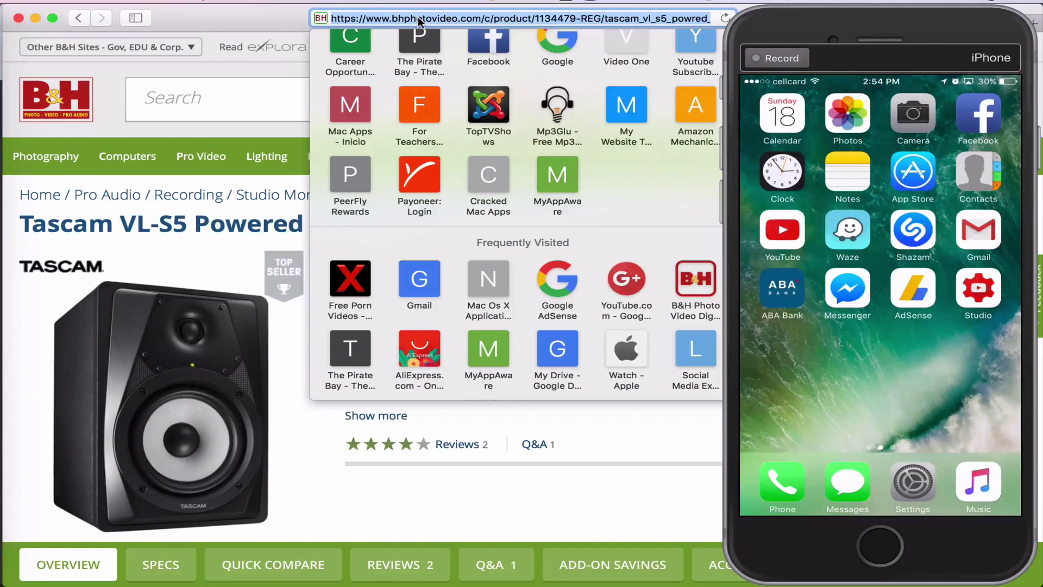
{"action": "key", "text": "Escape"}
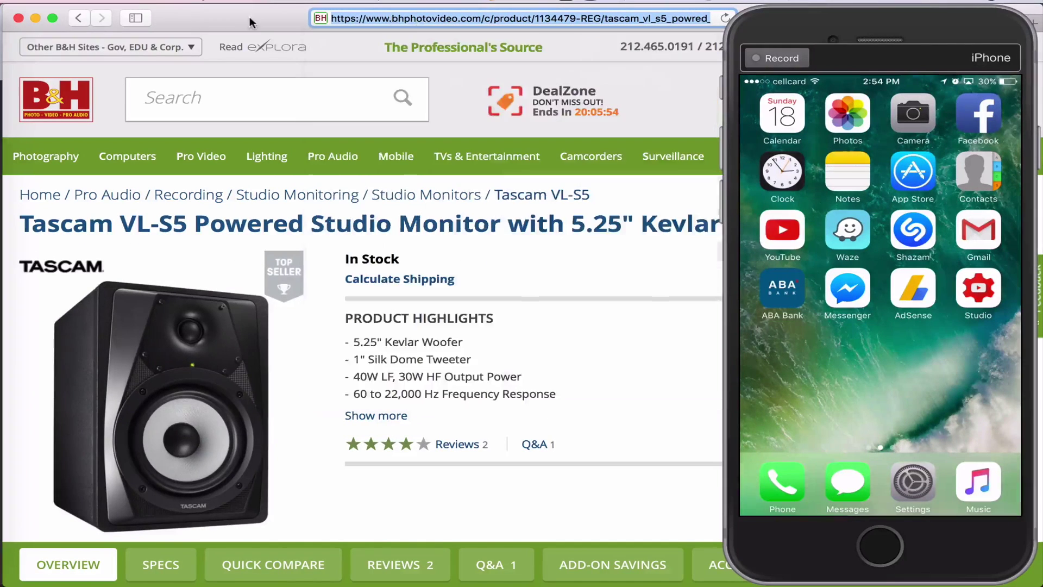
{"action": "left_click", "coordinate": [11, 549]}
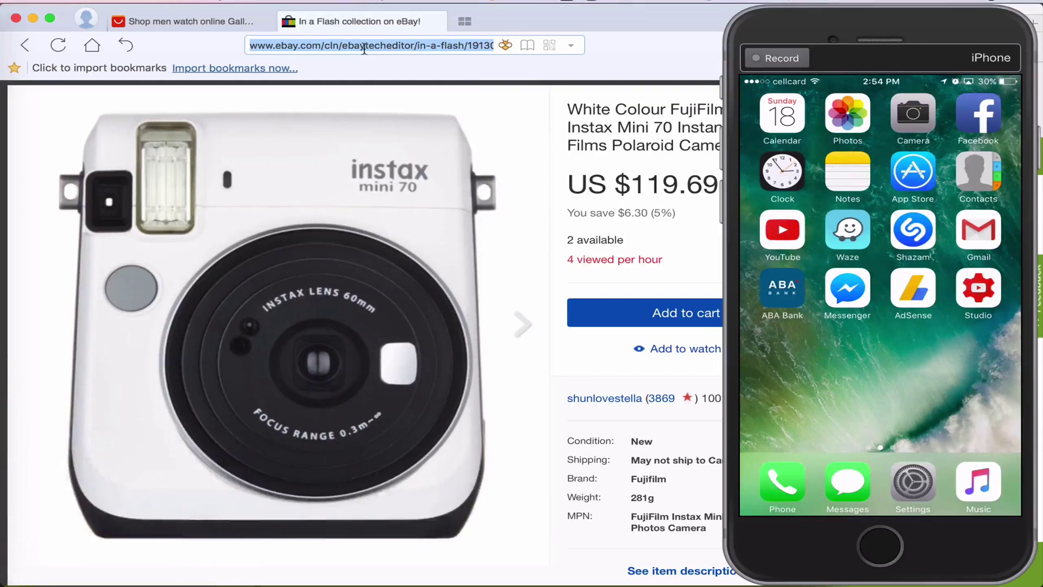
Step: Paste and load the B&H Tascam VL-S5 URL, close its QR code, then go to Google
{"action": "key", "text": "super+v"}
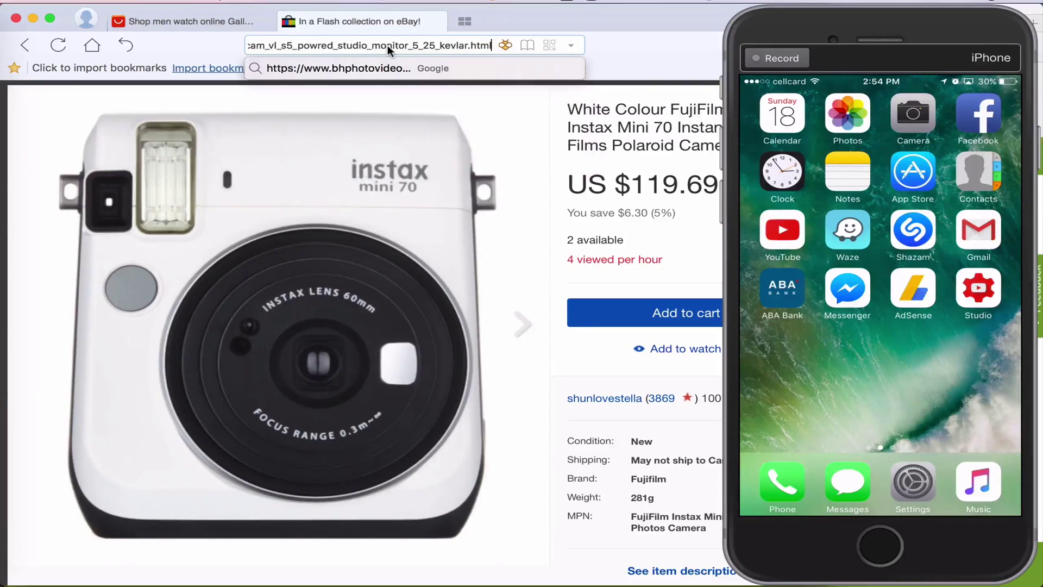
{"action": "key", "text": "Return"}
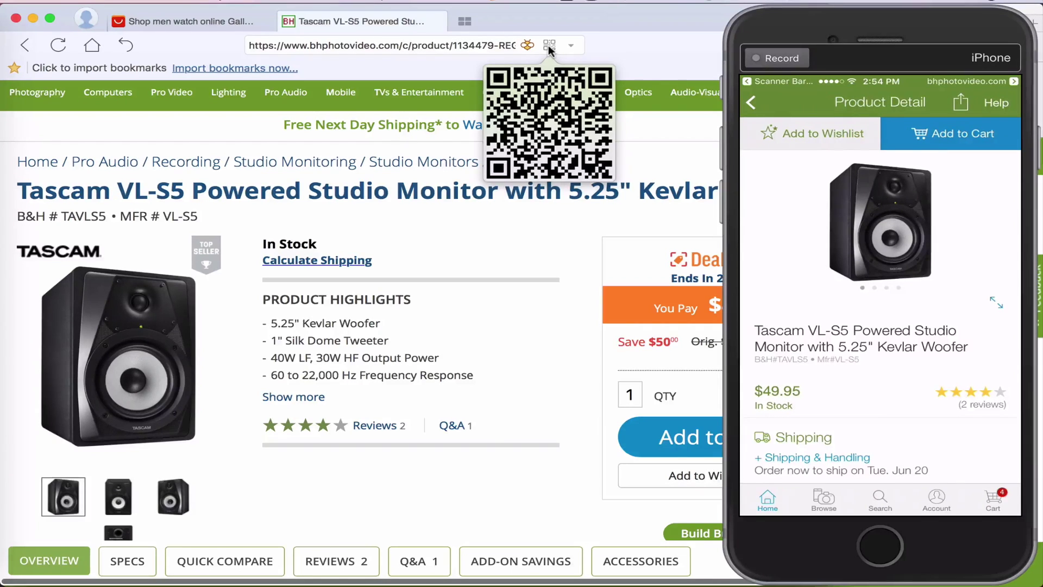
{"action": "left_click", "coordinate": [368, 45]}
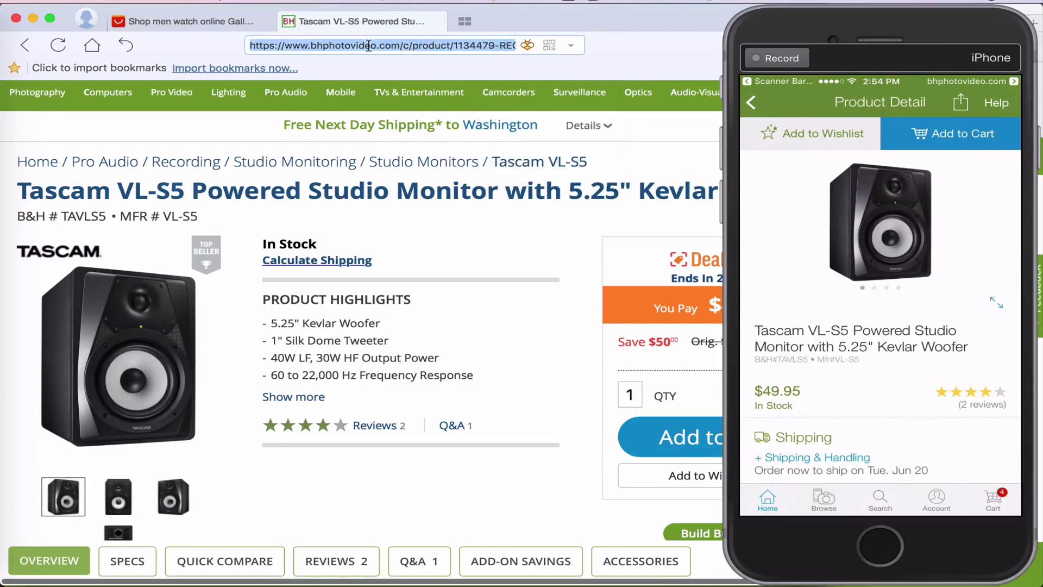
{"action": "type", "text": "google"}
{"action": "key", "text": "Return"}
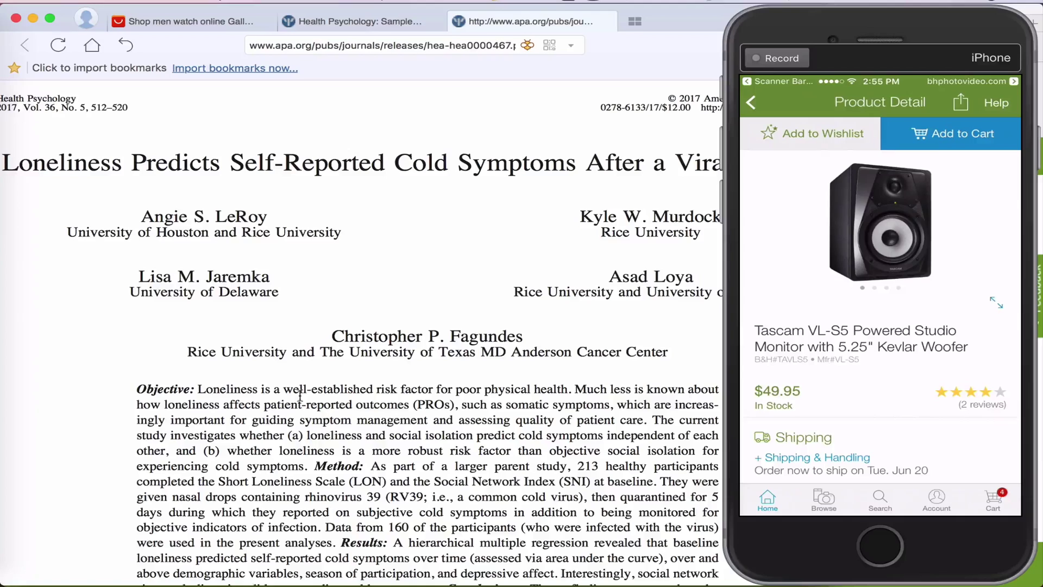
Step: Display the QR code for the APA loneliness article PDF for the iPhone to scan
{"action": "left_click", "coordinate": [549, 45]}
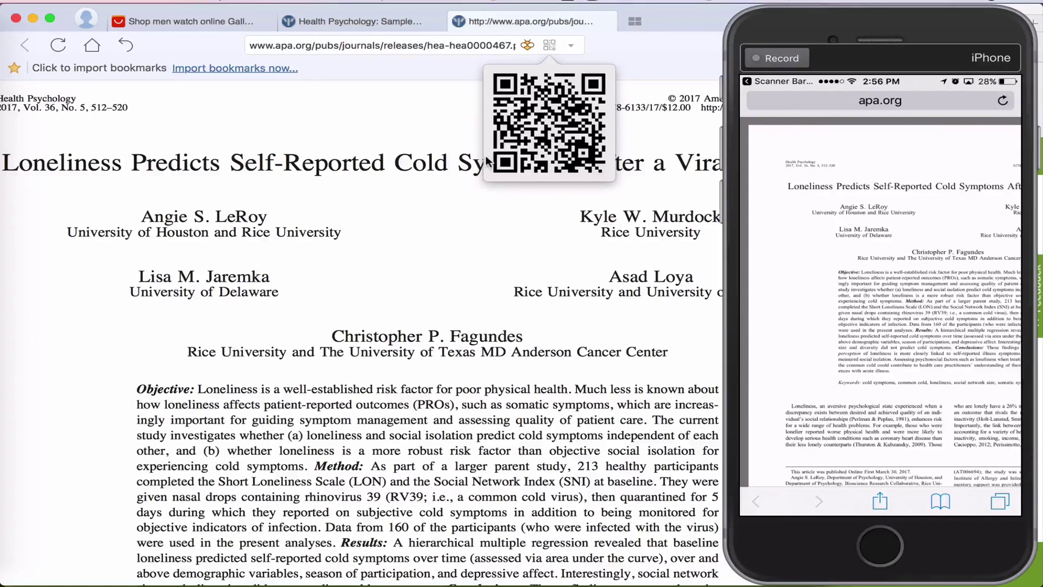
Step: From the Health Psychology sample articles tab, open the SKMEI watch in a new tab and show its QR code
{"action": "left_click", "coordinate": [373, 22]}
{"action": "left_click", "coordinate": [567, 294]}
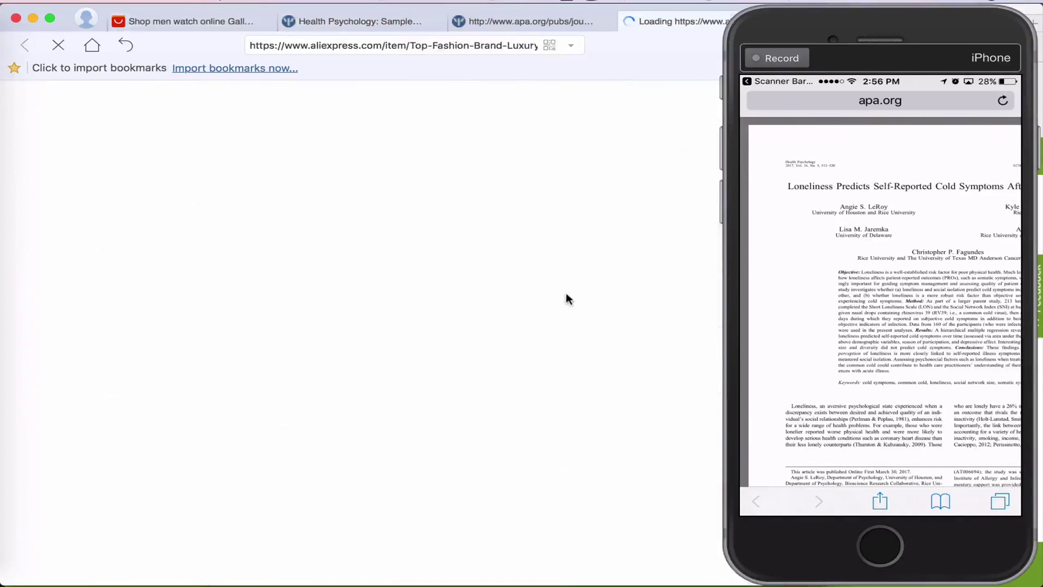
{"action": "mouse_move", "coordinate": [550, 45]}
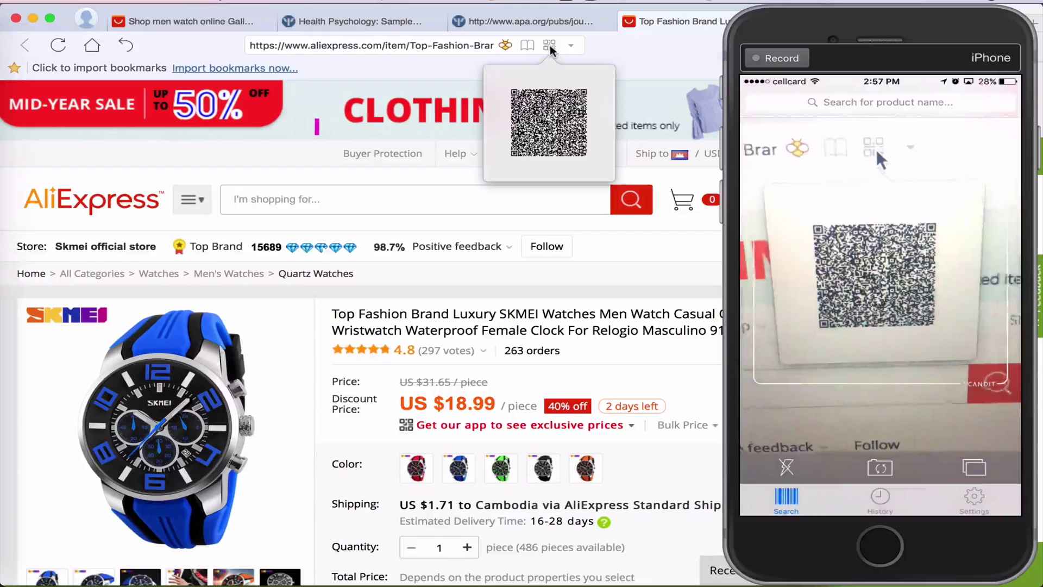